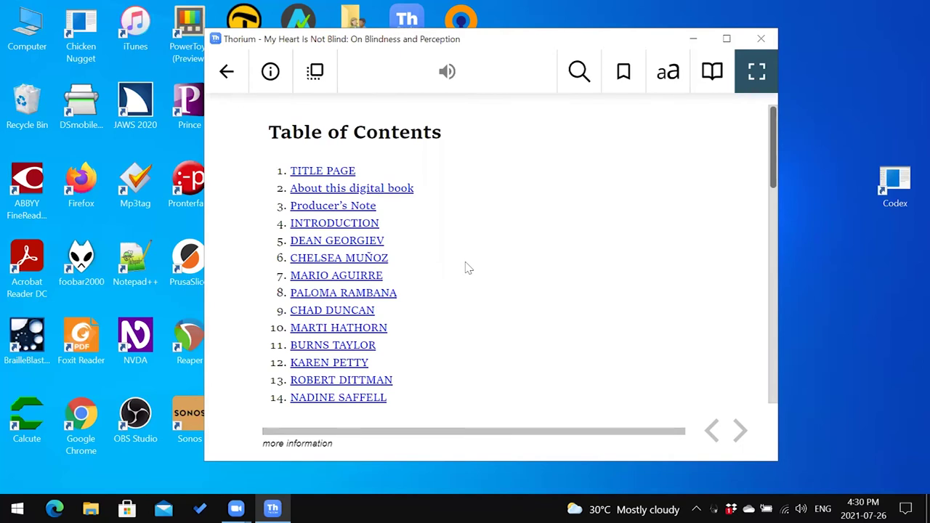
Open the OpenSCAD for 3D Printing EPUB from the desktop Books folder in Thorium
key("super+d")
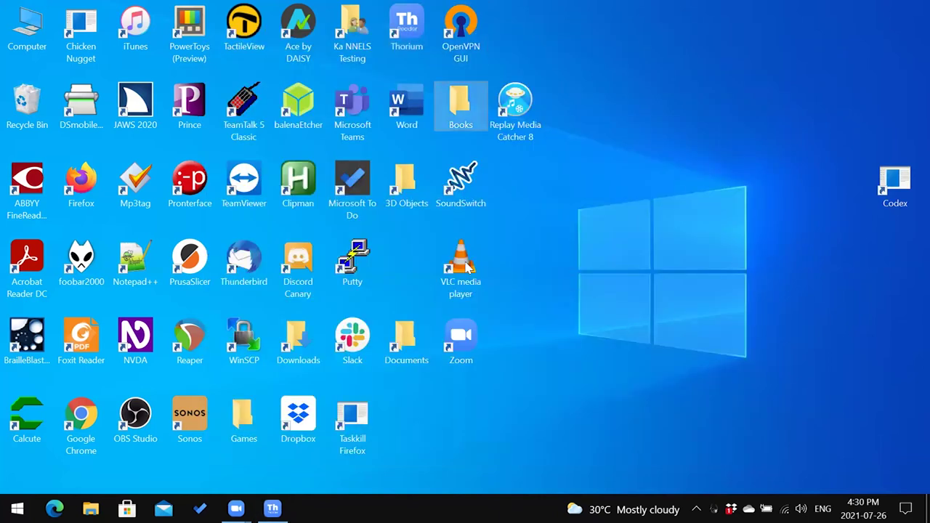
key("Return")
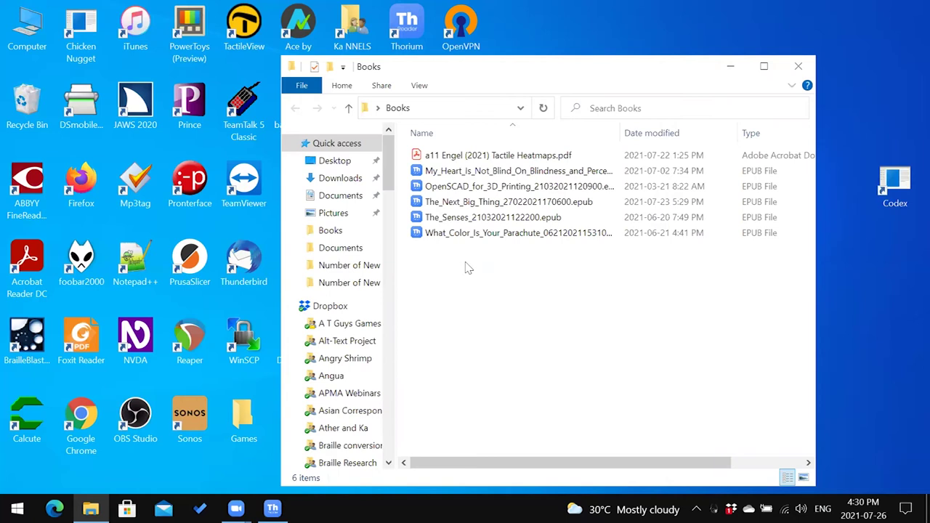
key("Down")
key("Up")
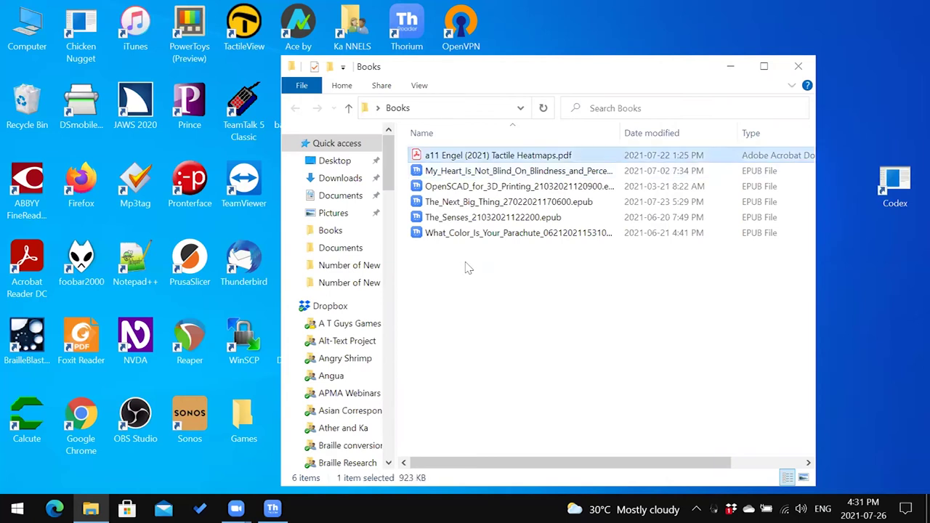
key("Down")
key("Down")
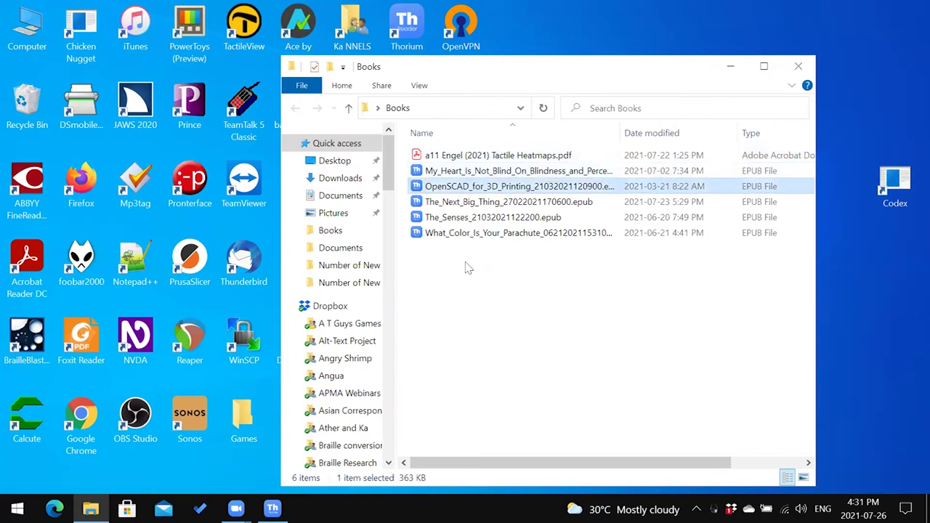
key("Return")
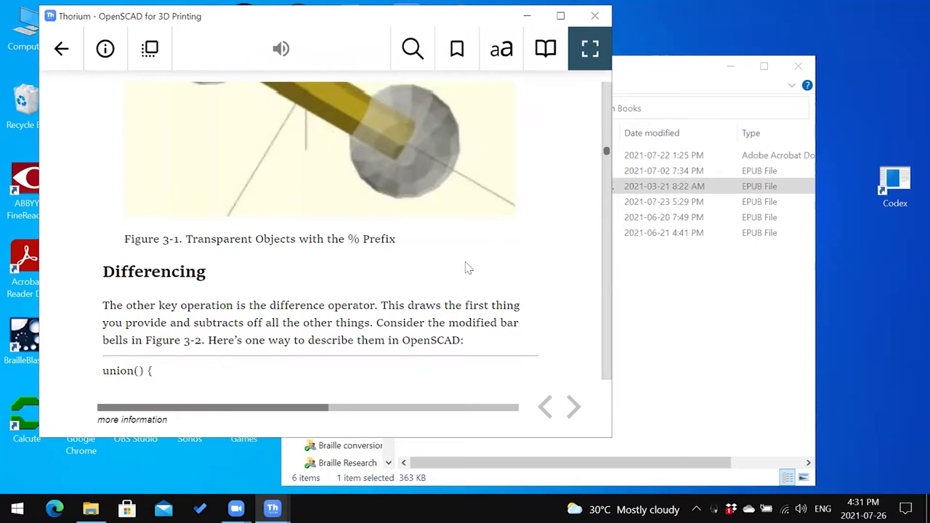
Open the Tactile Heatmaps PDF from the Books folder with Thorium via Open with
key("alt+Tab")
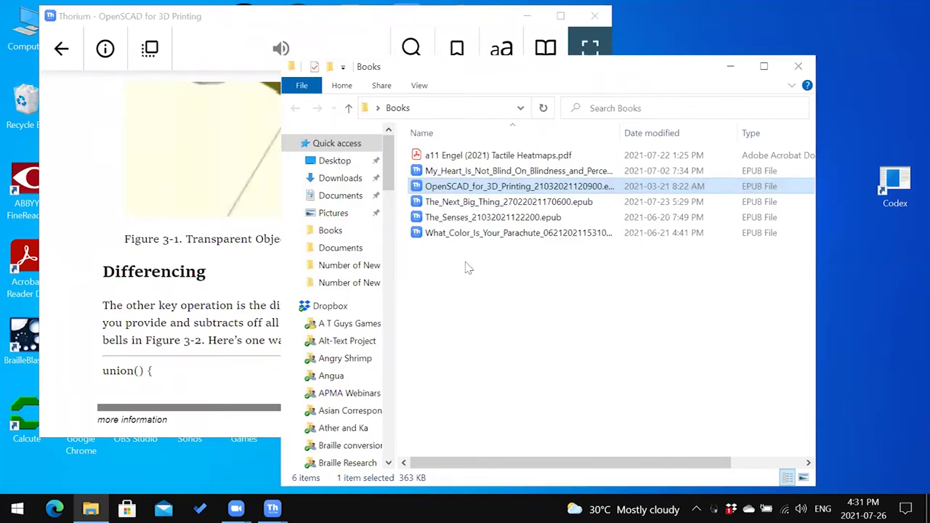
key("Home")
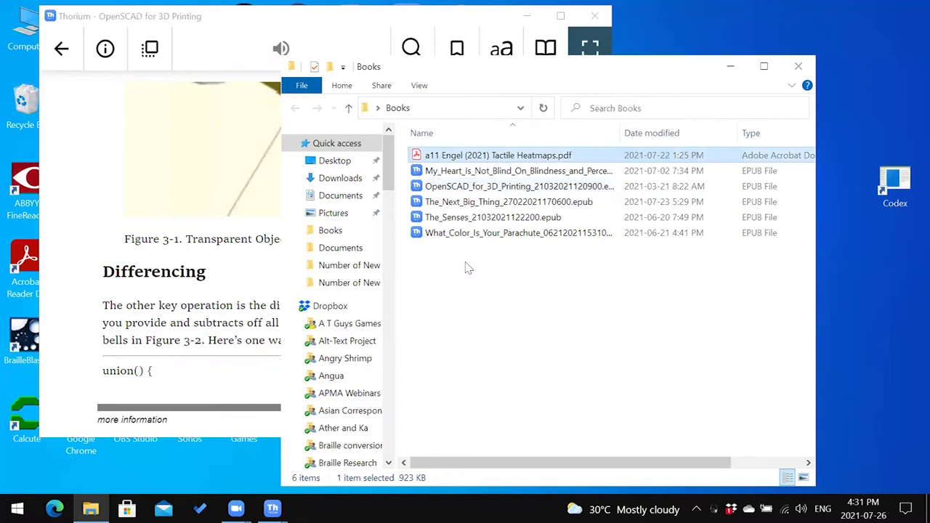
key("shift+F10")
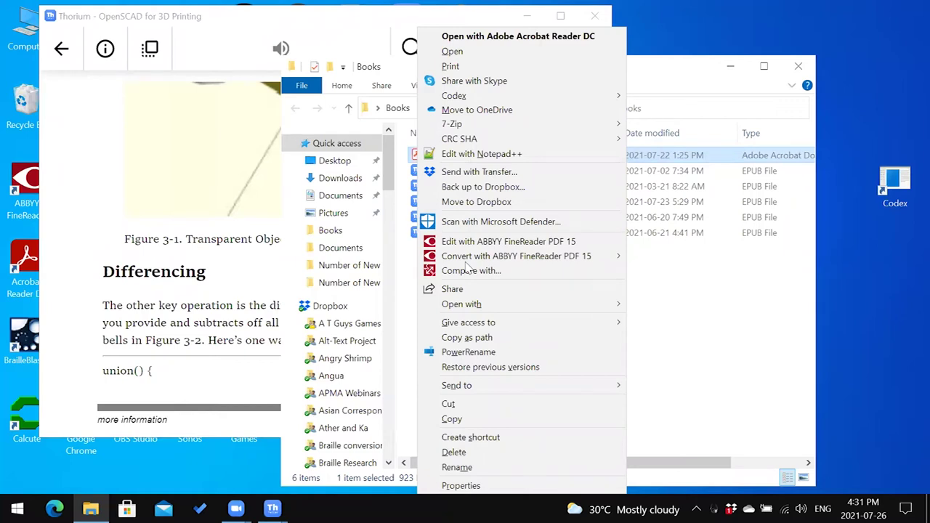
key("Up")
key("Up")
key("Up")
key("Up")
key("Up")
key("Up")
key("Up")
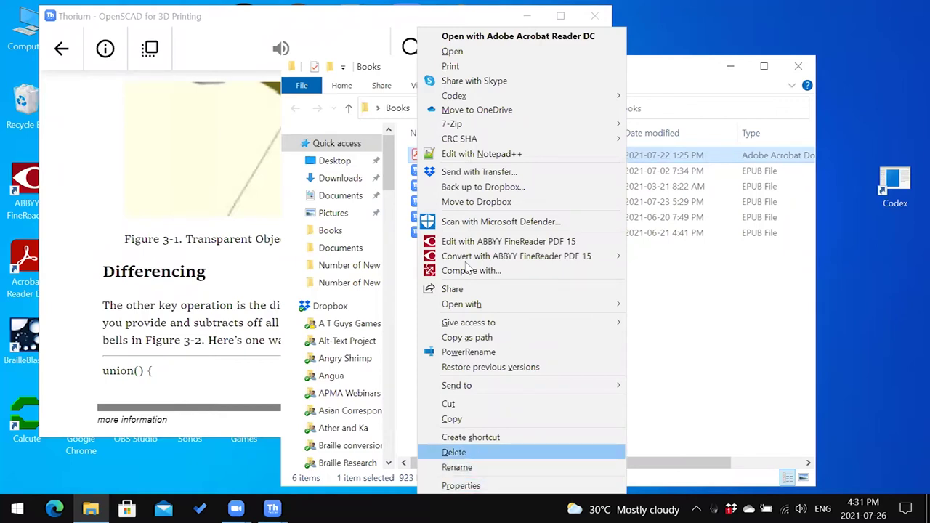
key("Up")
key("Up")
key("Up")
key("Up")
key("Up")
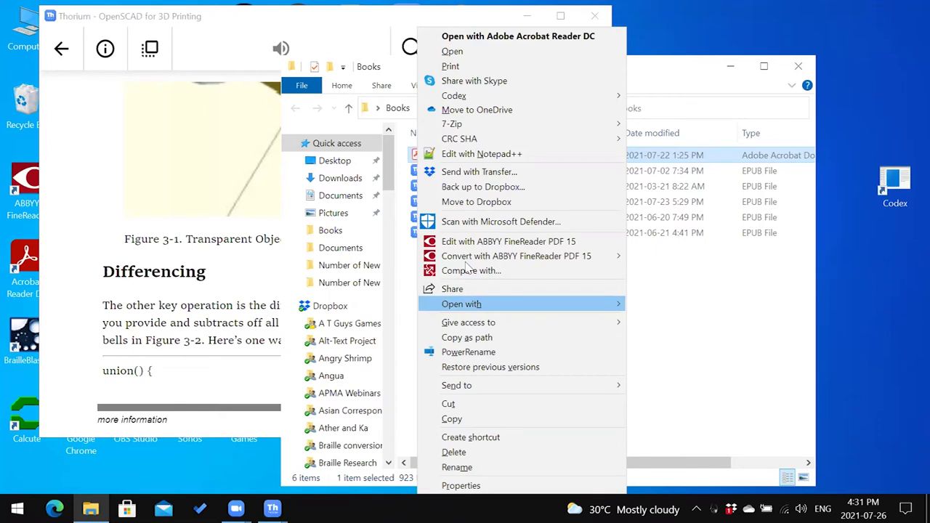
key("Right")
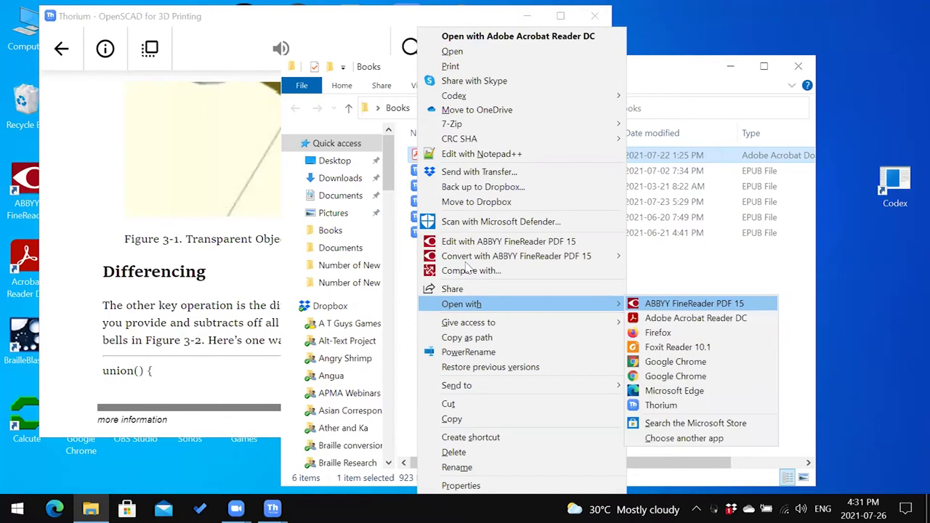
key("Down")
key("Down")
key("Down")
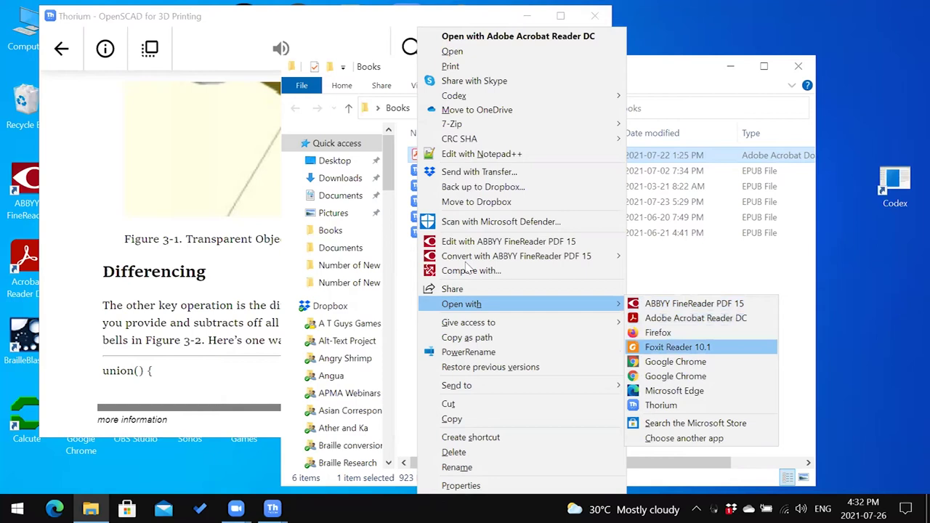
key("Down")
key("Down")
key("Down")
key("Down")
key("Down")
key("Up")
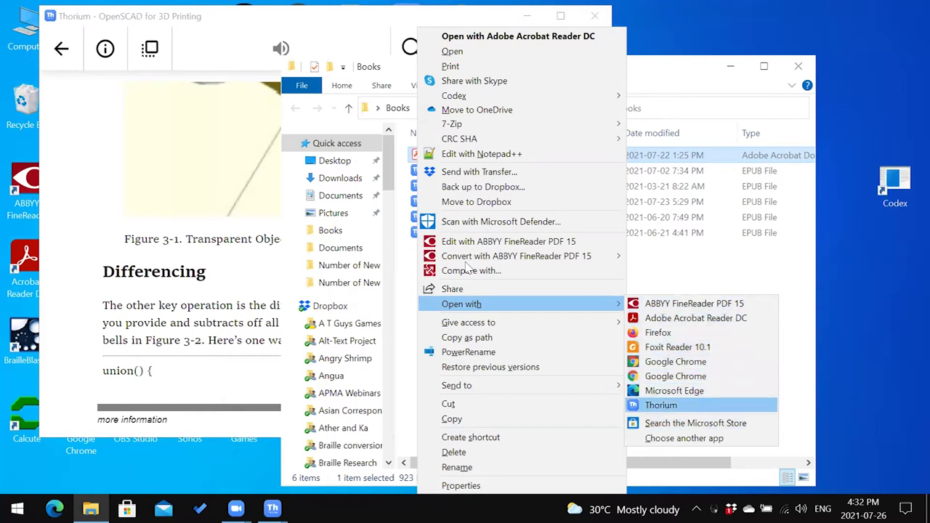
key("Return")
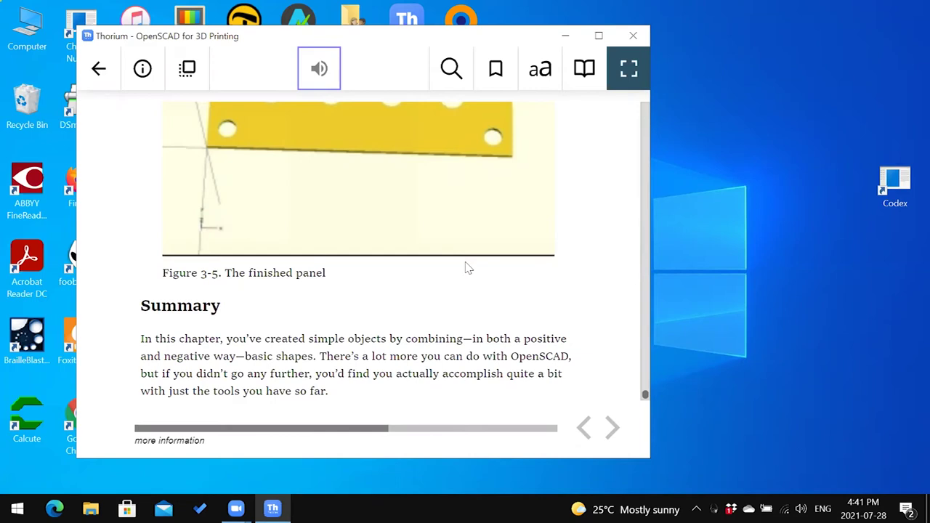
Move keyboard focus among Thorium's reader controls while reading toward the Chapter 3 Summary
key("Tab")
key("Tab")
key("Tab")
key("Tab")
key("Tab")
key("Tab")
key("Tab")
key("Tab")
key("Tab")
key("Tab")
key("Tab")
Jump to Chapter 3 Operations and read down past Scaling and Mirroring to the cube([125,50,2]) screenshot
key("Right")
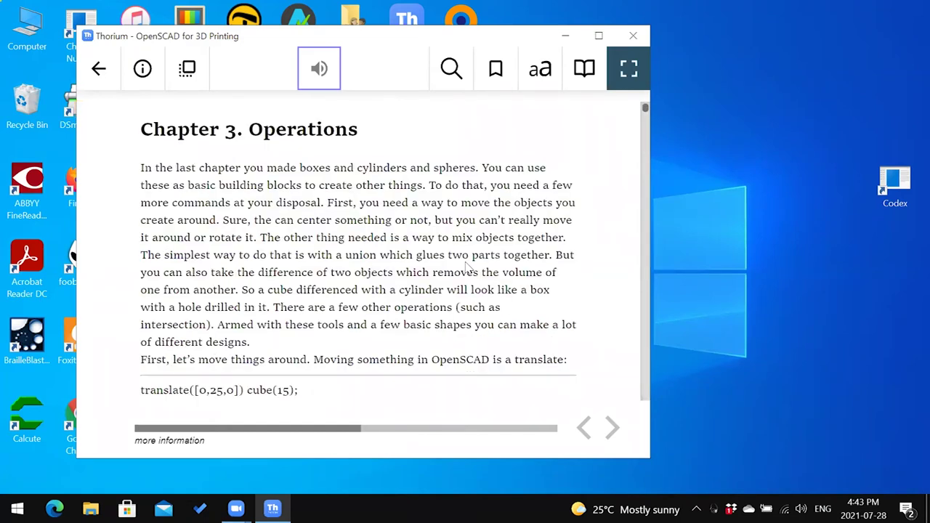
scroll(468, 269, "down", 10)
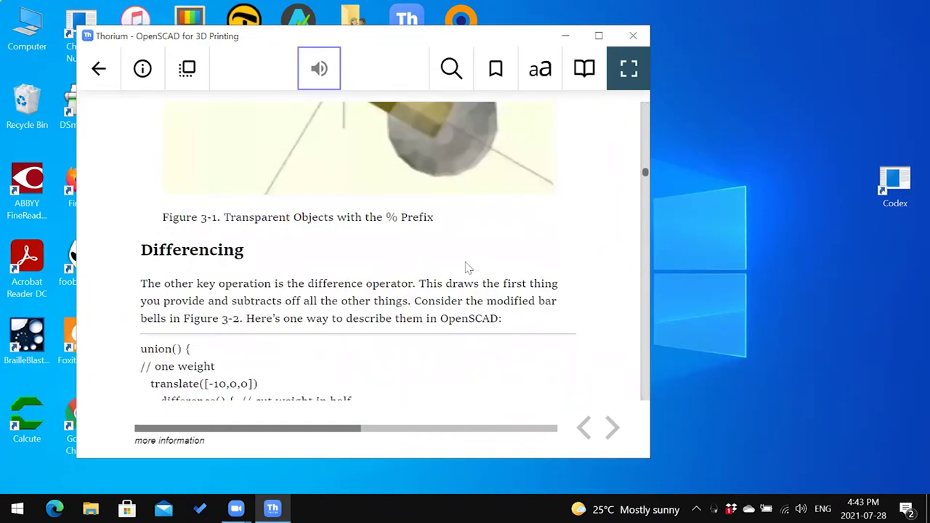
scroll(469, 269, "down", 5)
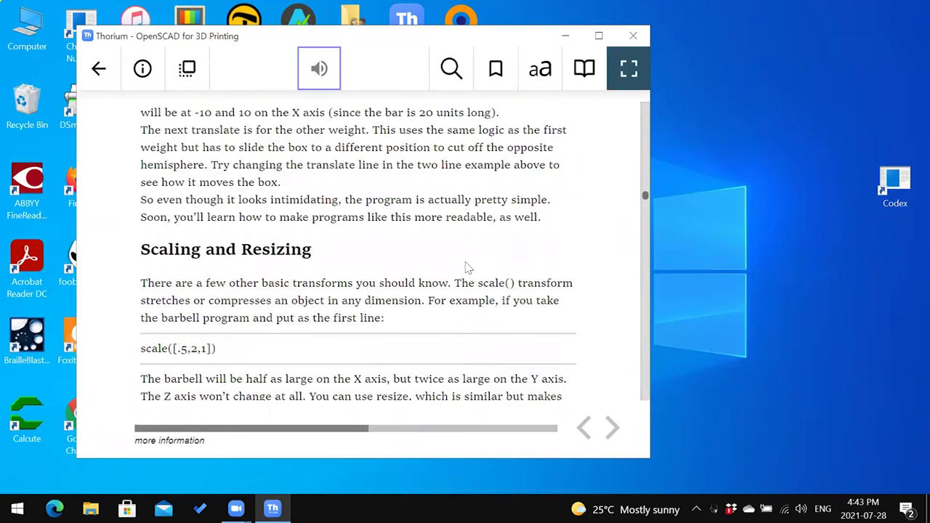
scroll(468, 269, "down", 3)
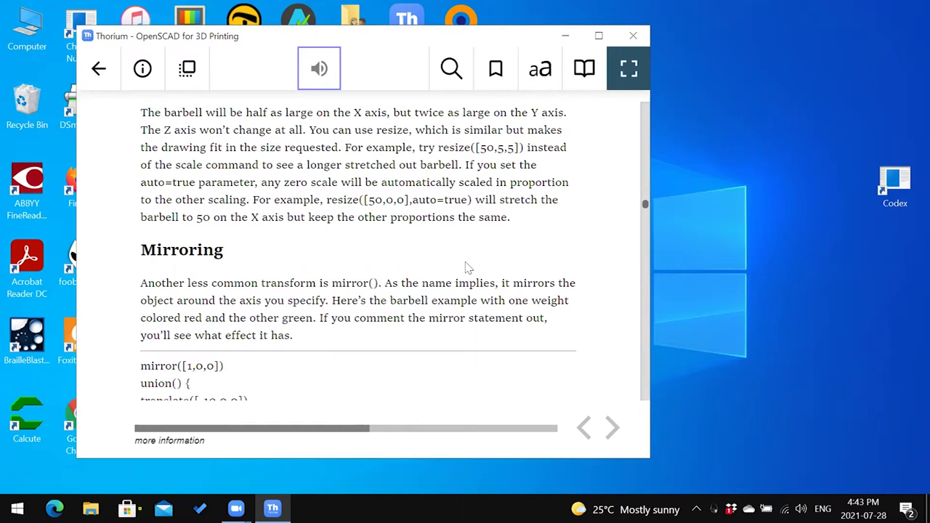
scroll(468, 268, "down", 5)
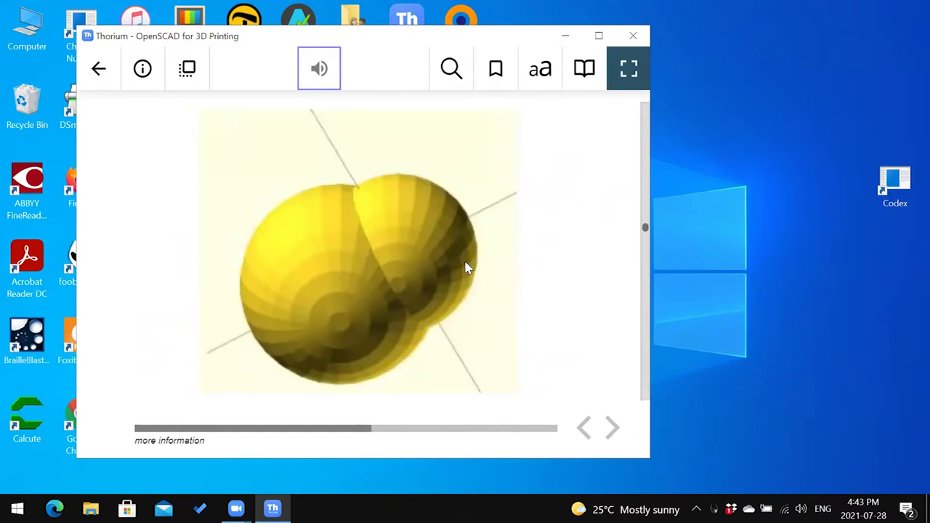
scroll(469, 269, "down", 3)
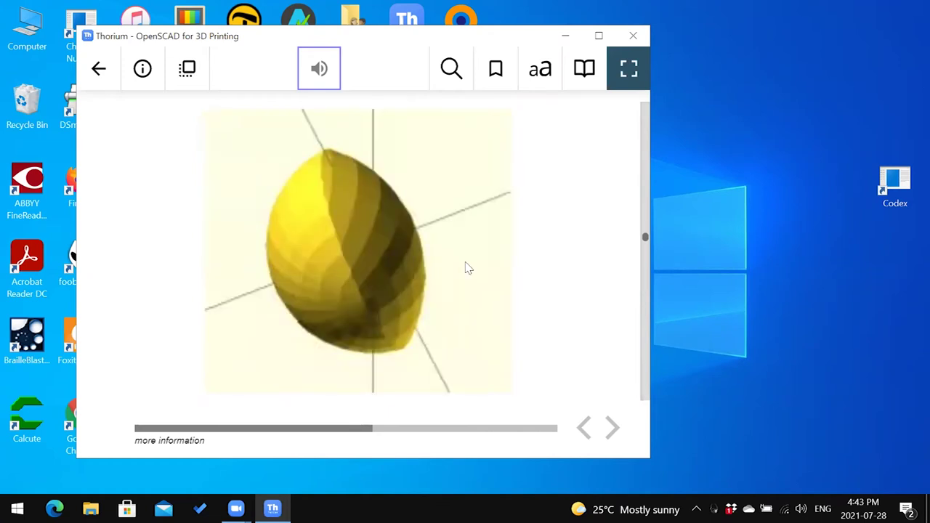
scroll(468, 269, "down", 3)
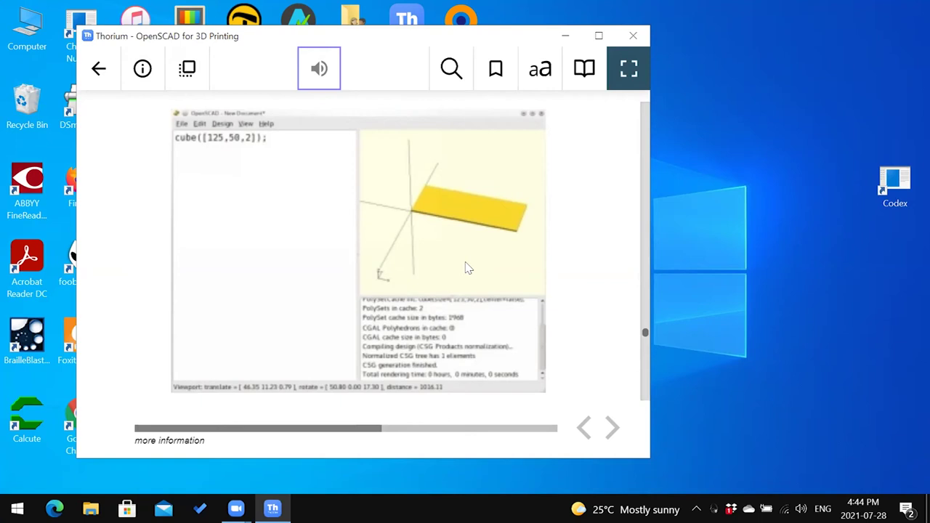
Glance at Chapter 4 Two Dimensions and Extrusions, then return to Chapter 3's opening
key("Right")
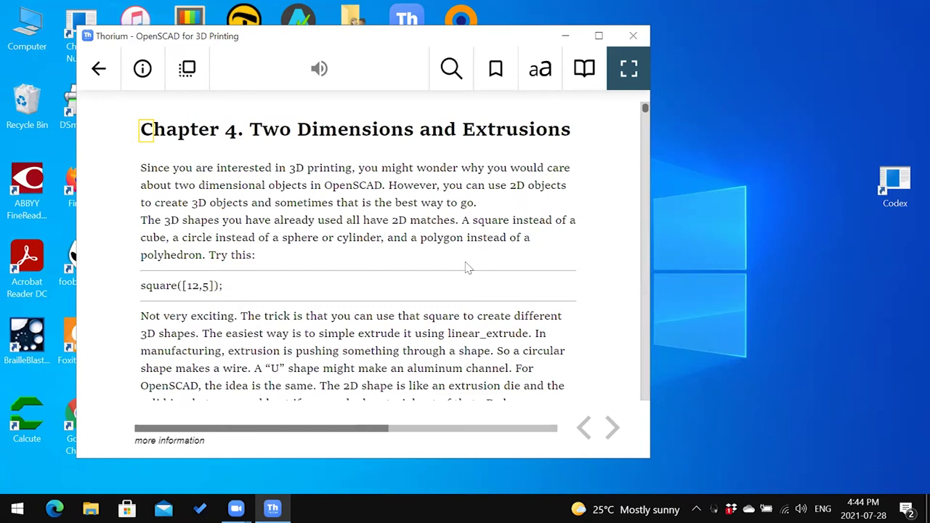
key("Left")
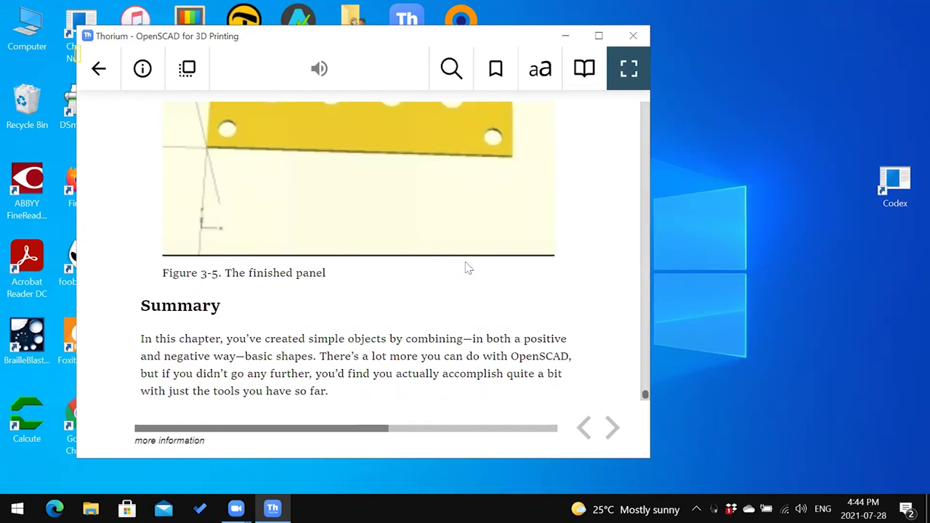
key("Home")
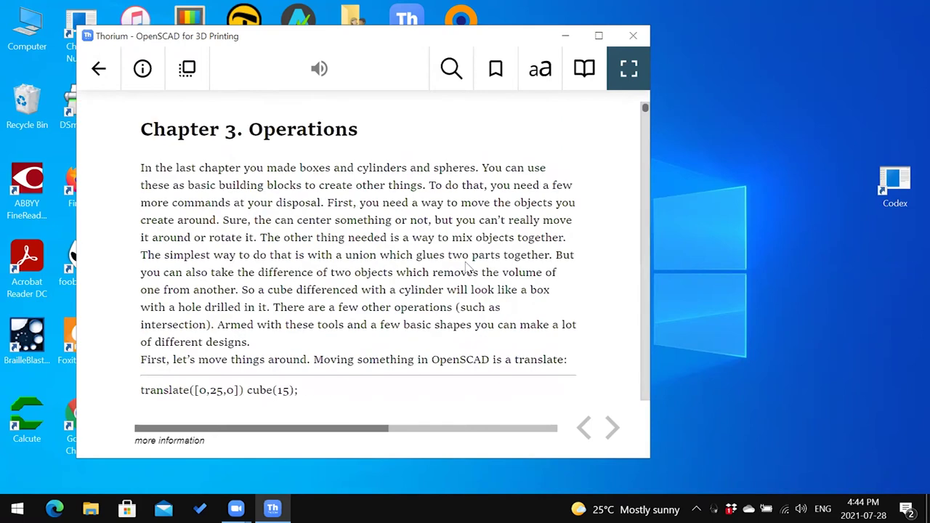